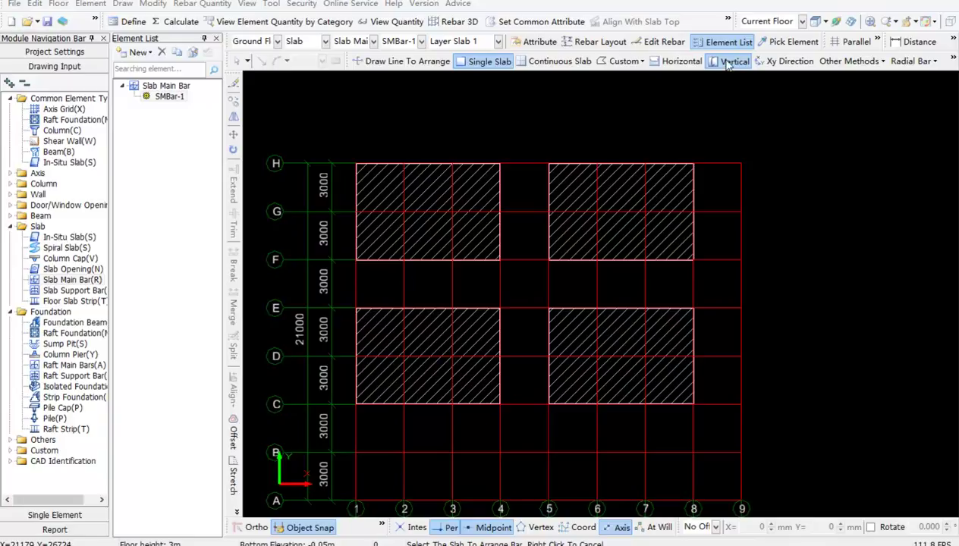
# Place vertical and horizontal main bars in the top-left slab, plus a horizontal bar in custom range H/3–F/3–F/4–H/4
pyautogui.click(427, 206)
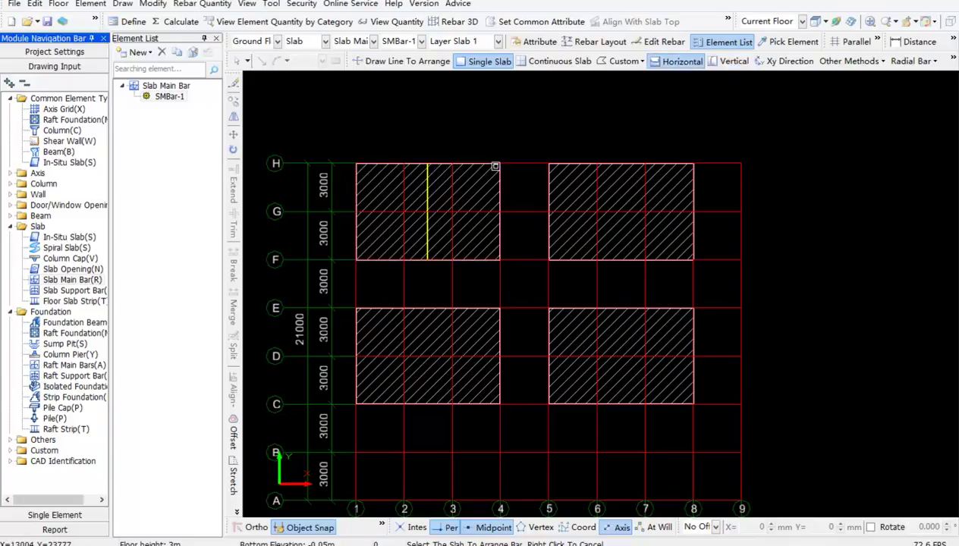
pyautogui.click(414, 199)
pyautogui.click(624, 61)
pyautogui.click(658, 70)
pyautogui.click(453, 163)
pyautogui.click(453, 260)
pyautogui.click(499, 259)
pyautogui.click(500, 163)
pyautogui.click(453, 163)
pyautogui.click(474, 226)
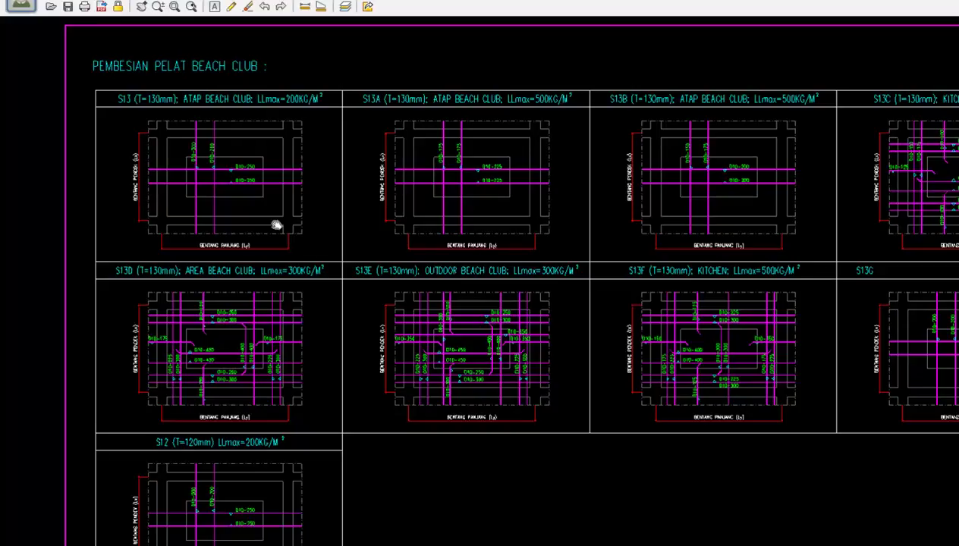
# Pan and zoom the CAD drawing onto the S13D and S13E slab details showing D10 bar spacings
pyautogui.moveTo(277, 226); pyautogui.dragTo(352, 246, button='middle')
pyautogui.scroll(2, 310, 188)
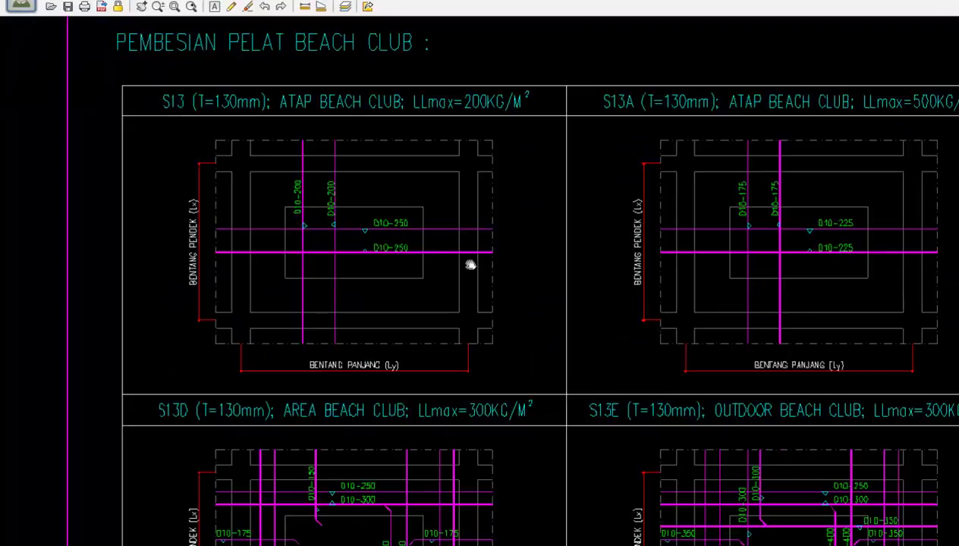
pyautogui.moveTo(497, 385); pyautogui.dragTo(513, 179, button='middle')
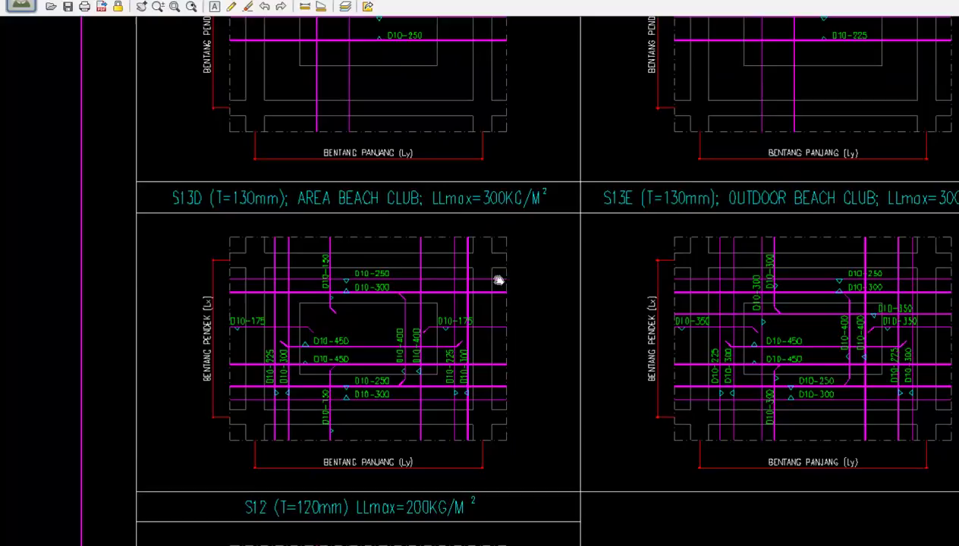
pyautogui.scroll(3, 360, 403)
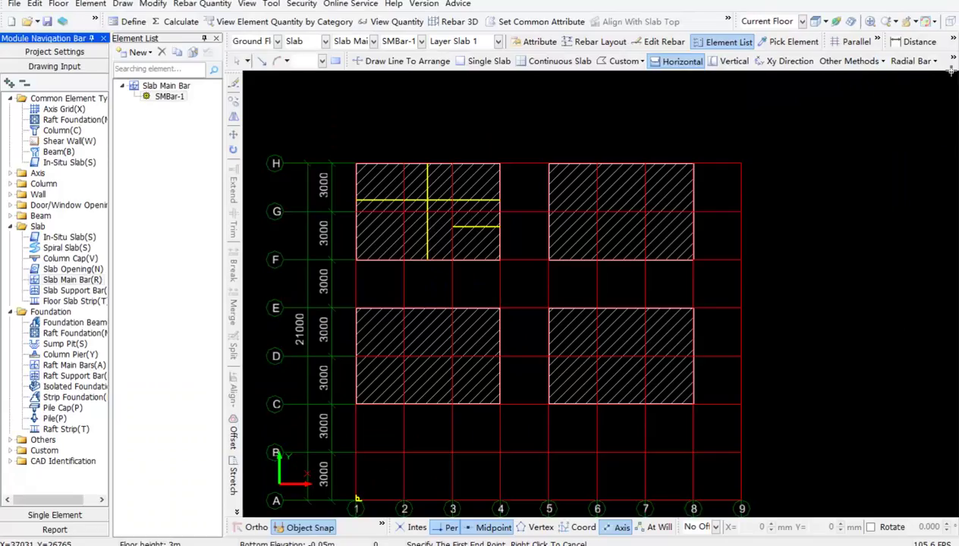
pyautogui.click(954, 62)
pyautogui.click(365, 79)
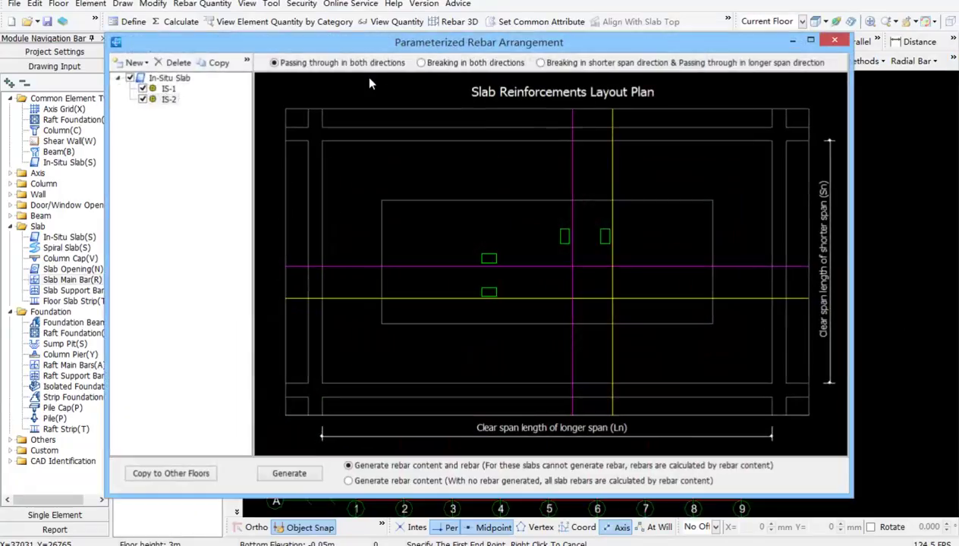
pyautogui.click(455, 66)
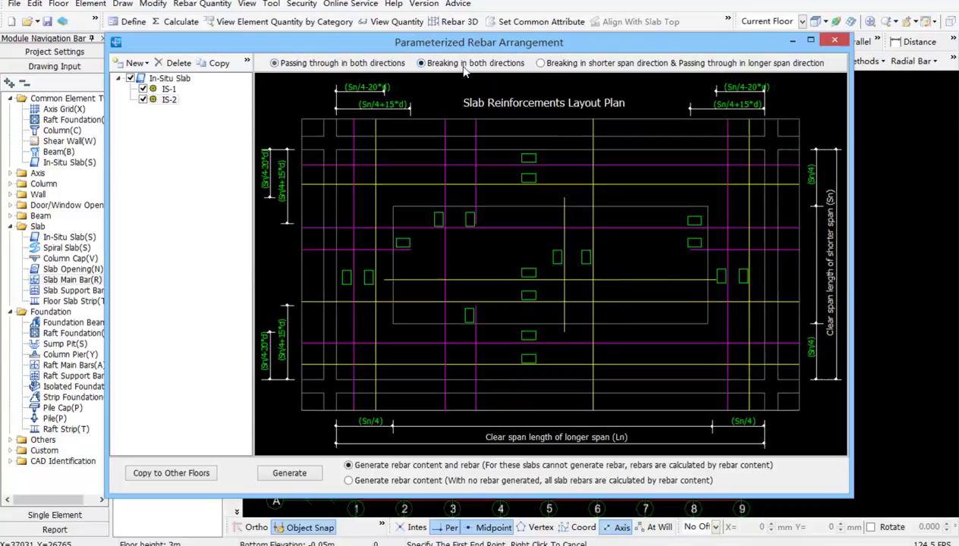
pyautogui.click(591, 63)
pyautogui.click(834, 40)
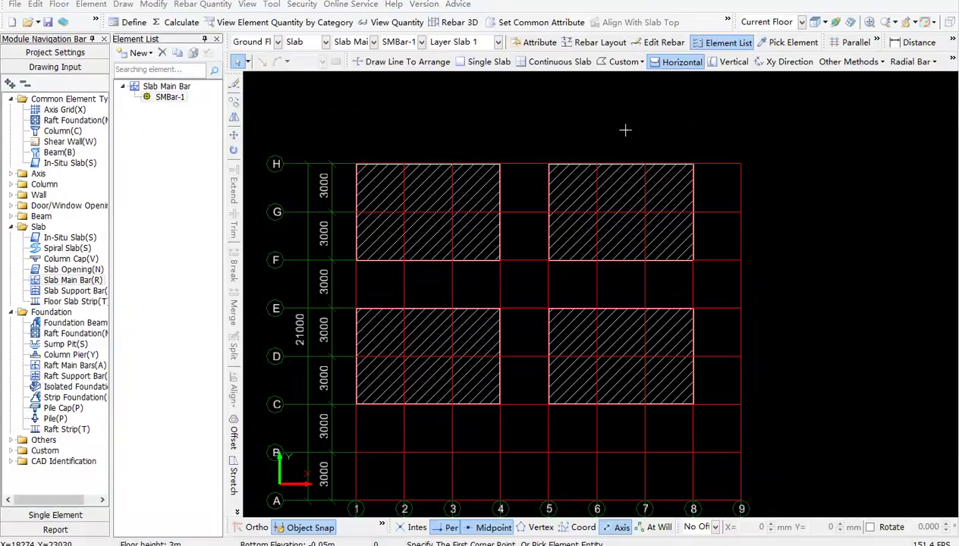
pyautogui.click(953, 62)
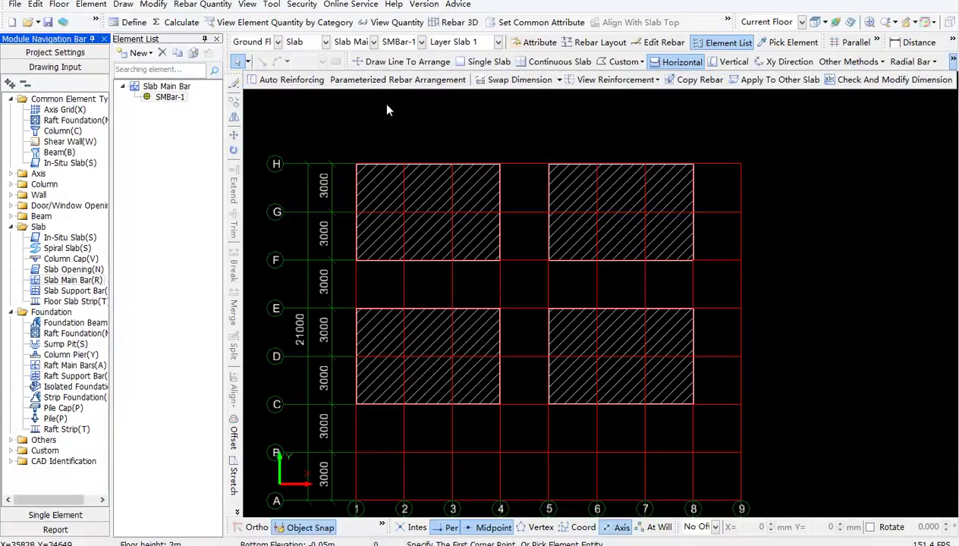
pyautogui.click(377, 80)
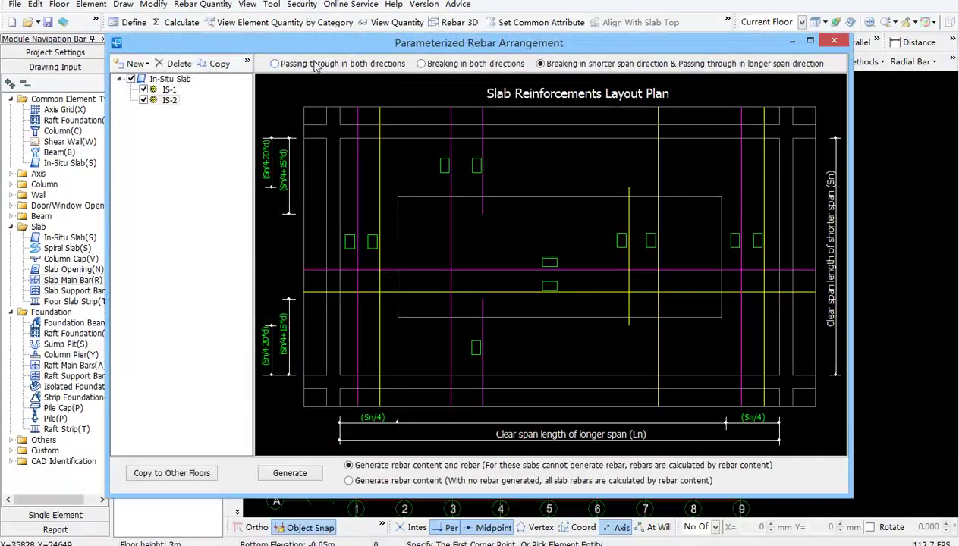
pyautogui.click(317, 65)
pyautogui.click(455, 63)
pyautogui.click(558, 68)
pyautogui.click(834, 41)
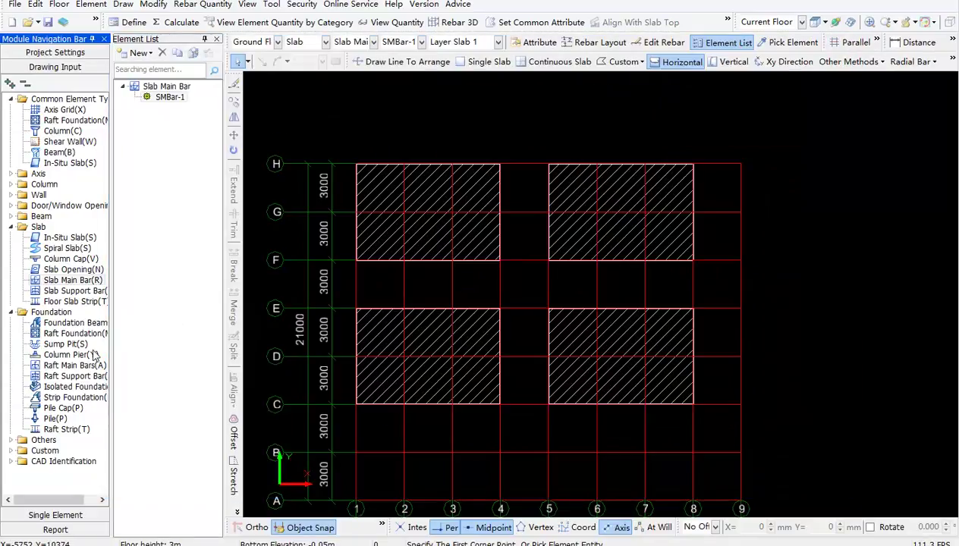
pyautogui.click(67, 366)
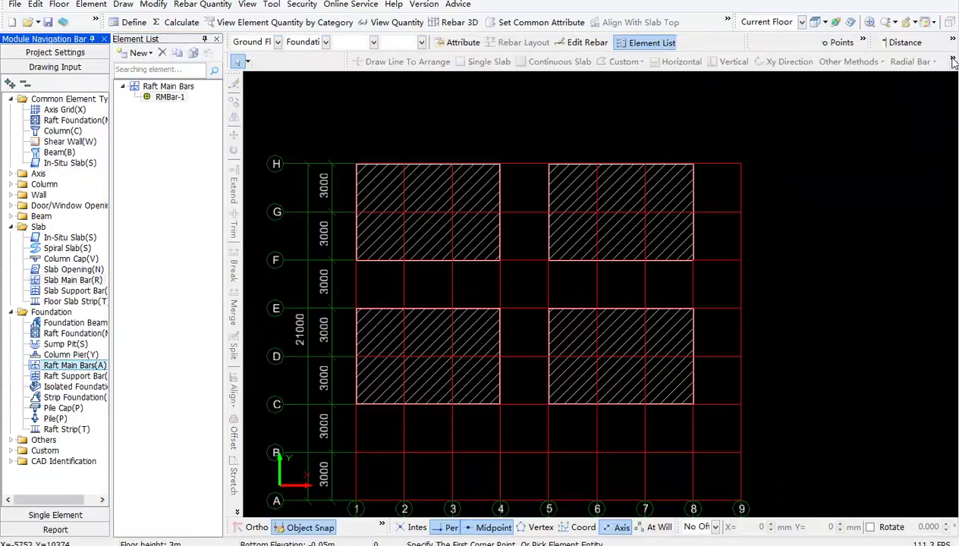
pyautogui.click(398, 80)
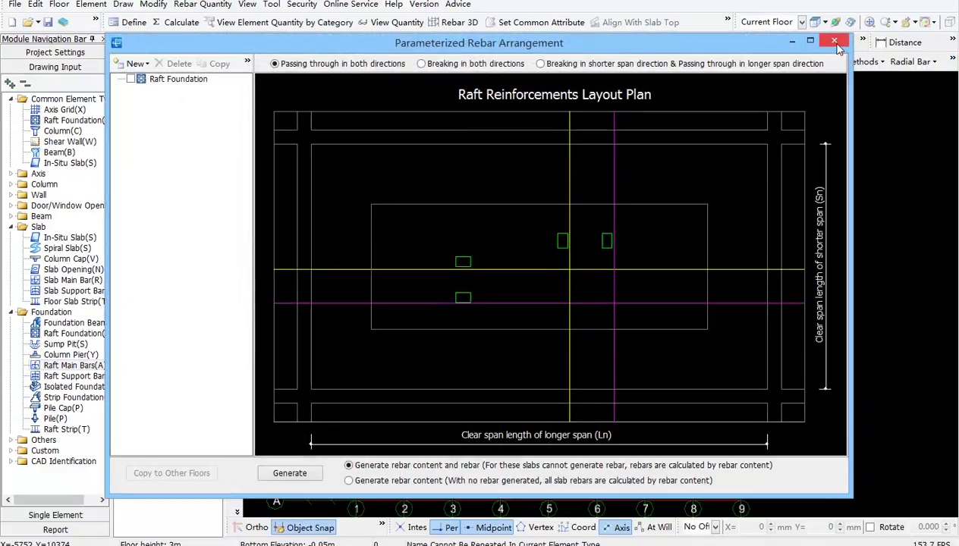
pyautogui.click(834, 40)
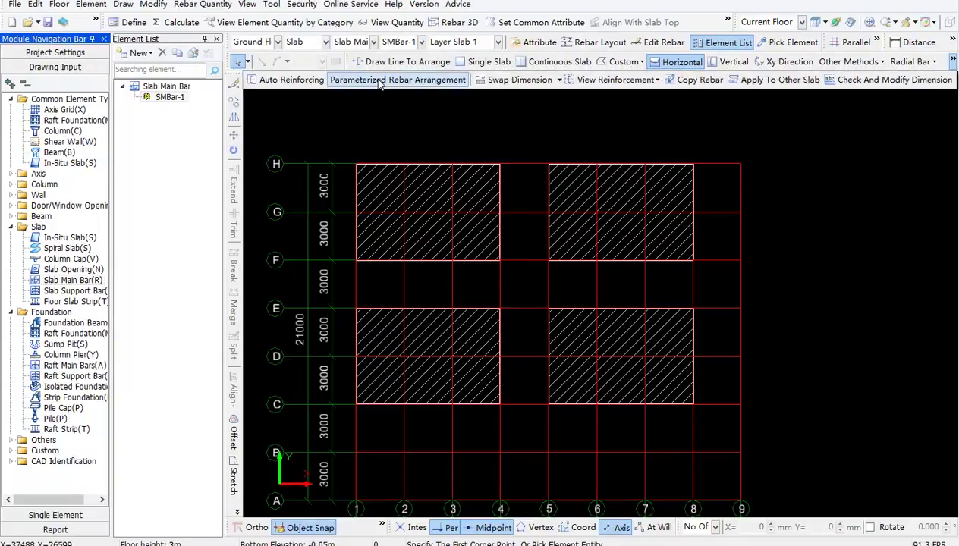
# Add a new in-situ slab IS-3, then copy it and delete the IS-4 duplicate
pyautogui.click(398, 79)
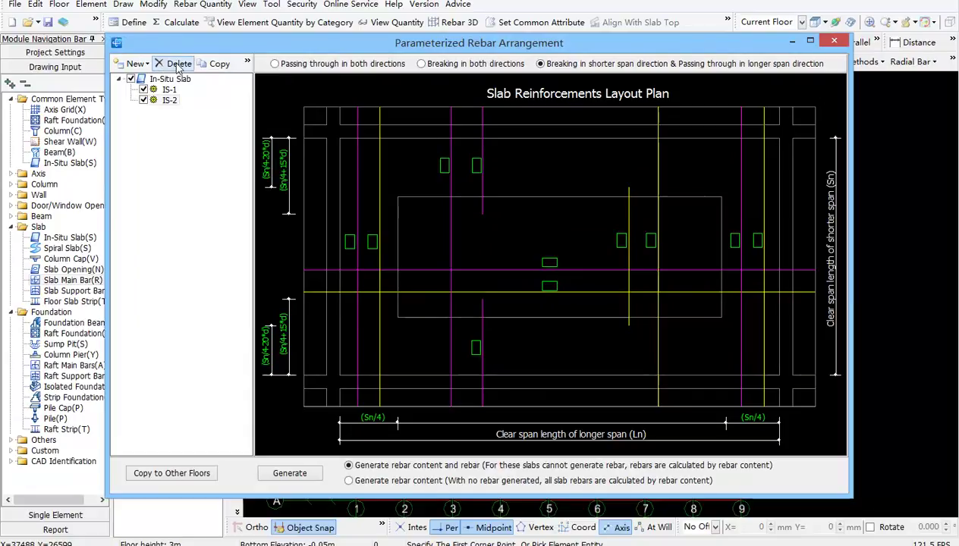
pyautogui.click(136, 64)
pyautogui.click(149, 81)
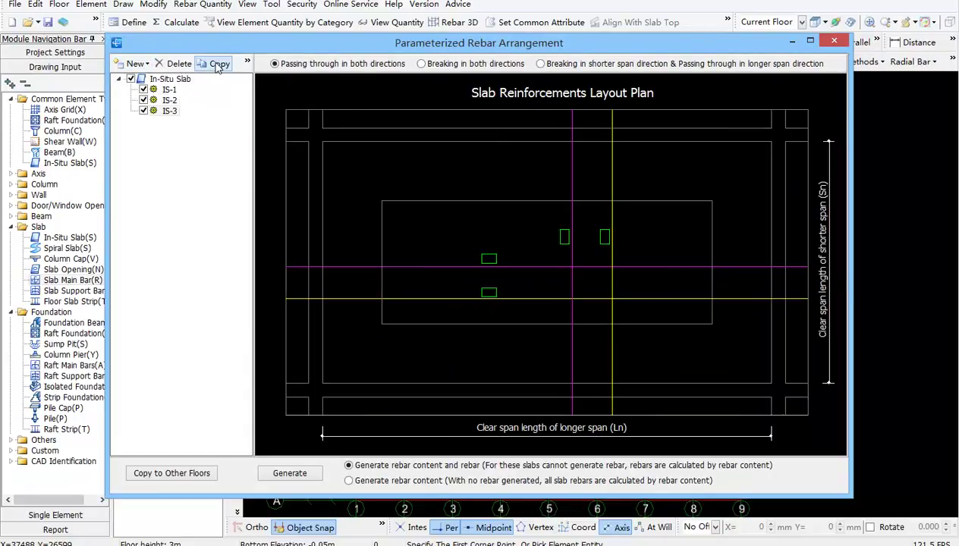
pyautogui.click(217, 64)
pyautogui.click(179, 63)
pyautogui.click(523, 272)
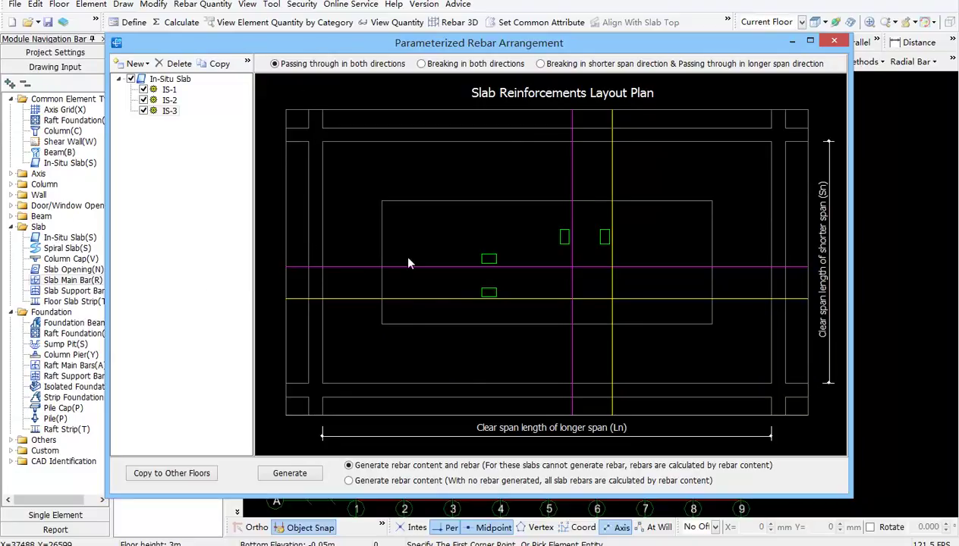
# Set IS-3's layout to passing through in both directions
pyautogui.click(462, 66)
pyautogui.click(574, 69)
pyautogui.press('Right')
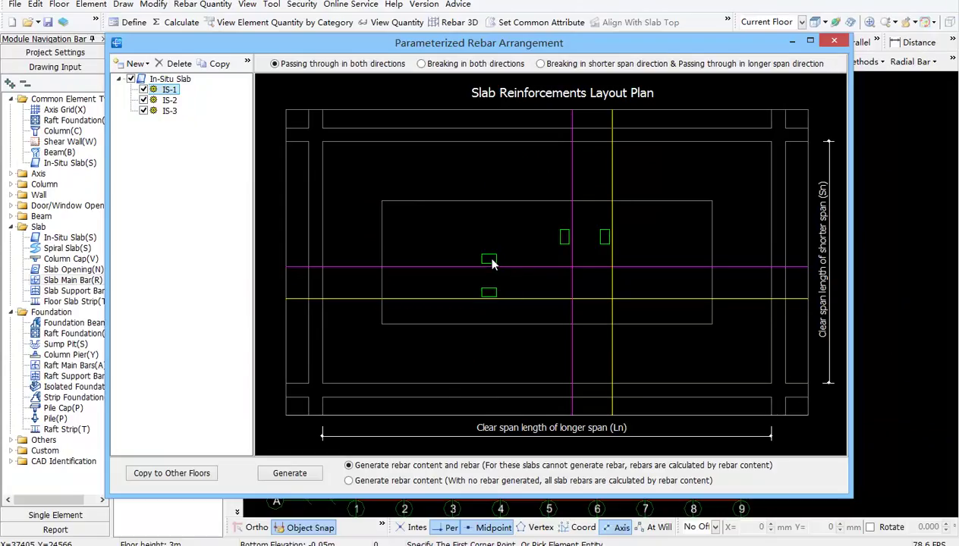
# Give IS-3 D10@250 on both horizontal bars and D10@200 on both vertical bars
pyautogui.click(489, 258)
pyautogui.write('d10-250')
pyautogui.press('Return')
pyautogui.write('d10-250')
pyautogui.press('Return')
pyautogui.write('d10-200')
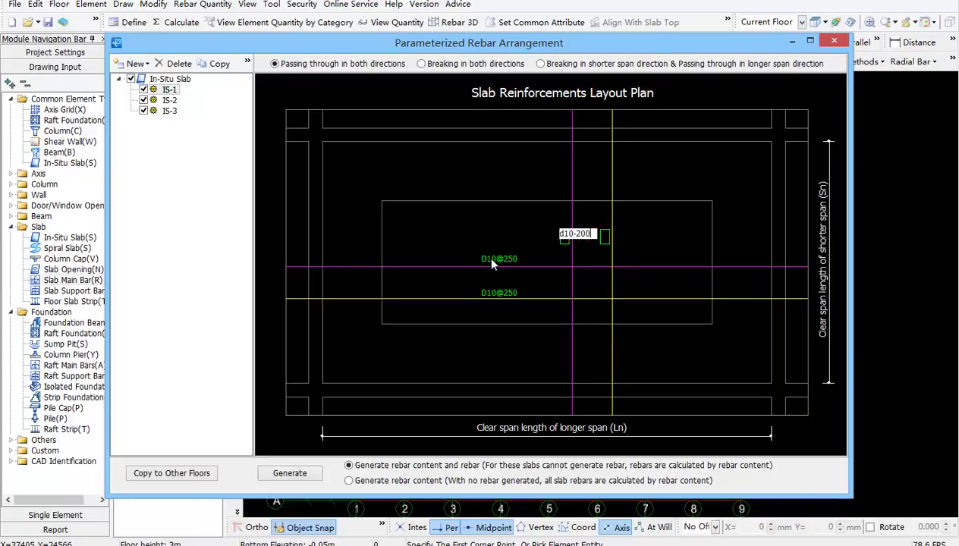
pyautogui.press('Return')
pyautogui.write('d10-200')
pyautogui.press('Return')
pyautogui.press('Escape')
# Generate the slab rebar, then calculate rebar quantities for the two selected top slabs
pyautogui.click(292, 473)
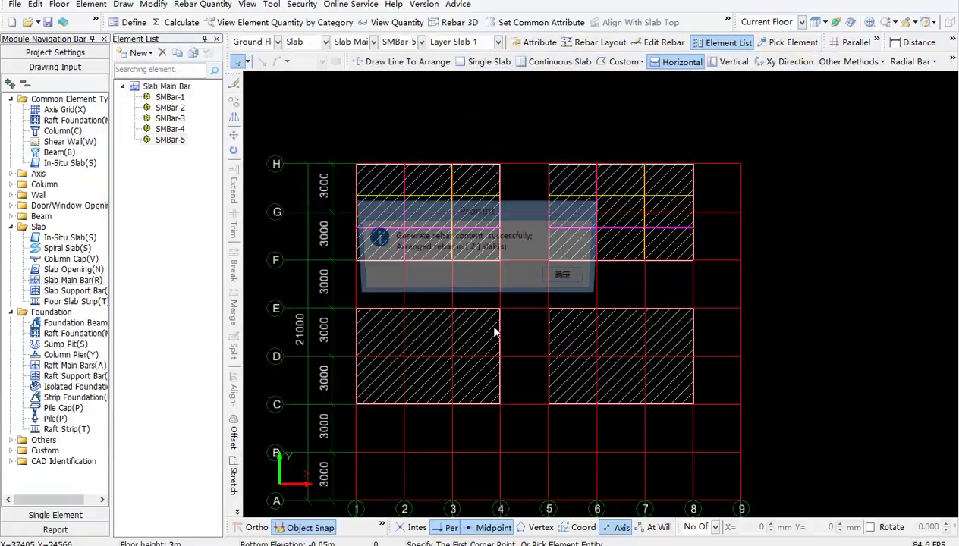
pyautogui.click(561, 277)
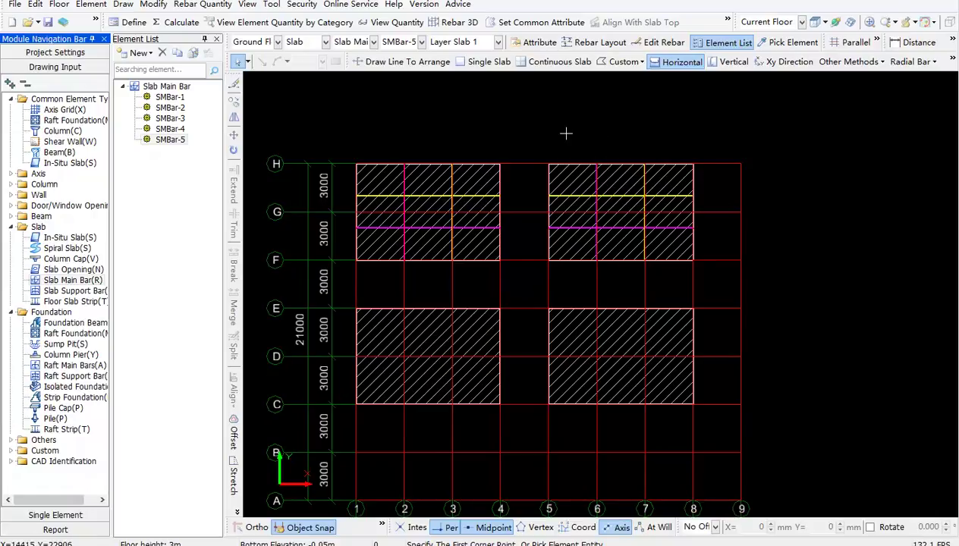
pyautogui.click(741, 285)
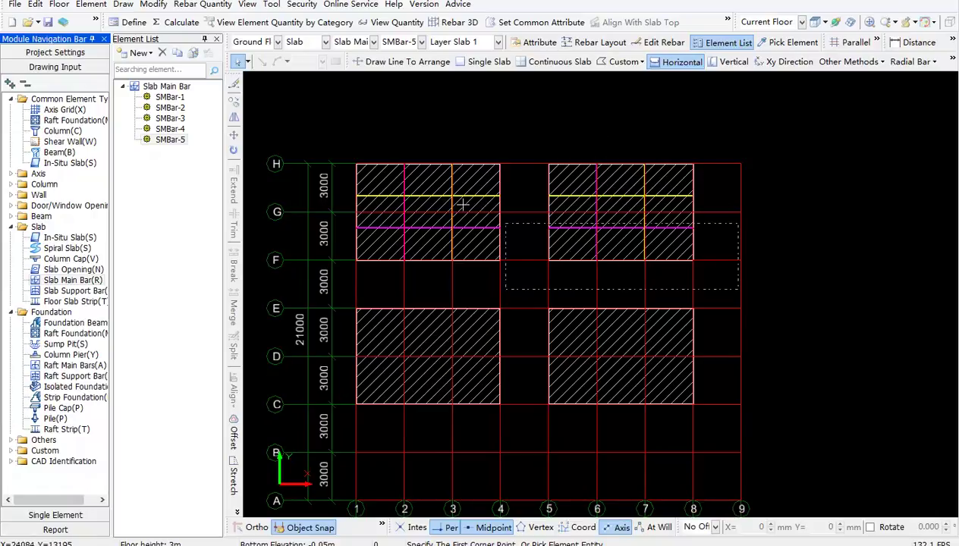
pyautogui.click(332, 133)
pyautogui.rightClick(432, 127)
pyautogui.click(538, 515)
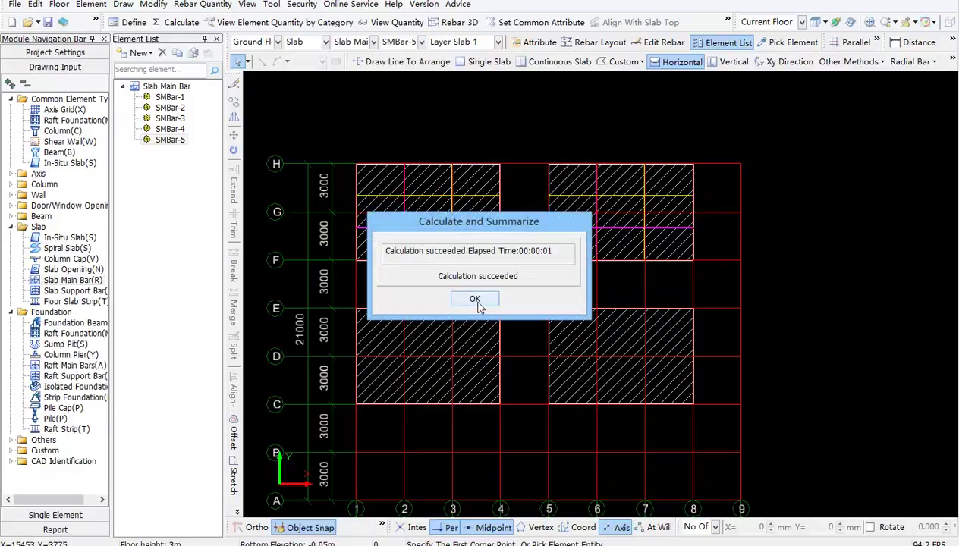
pyautogui.click(476, 298)
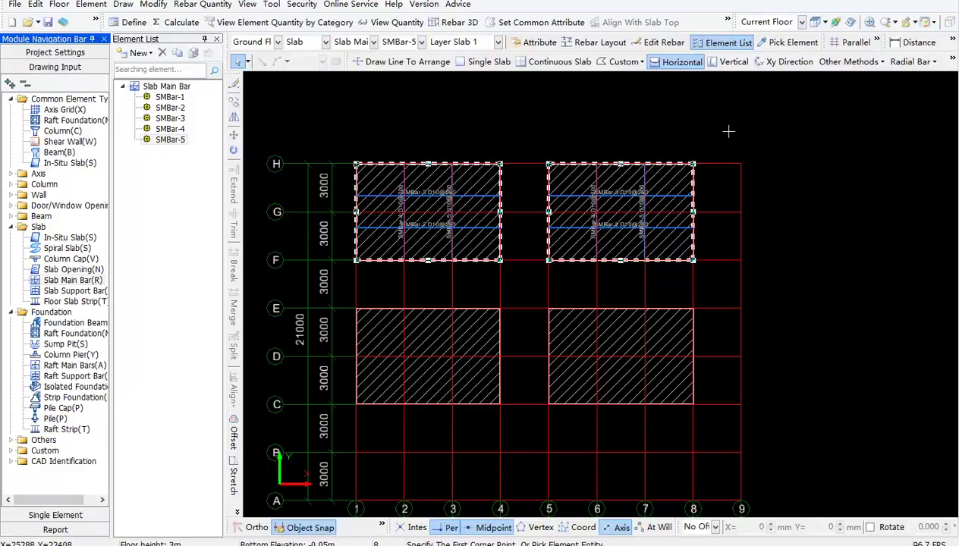
pyautogui.click(455, 22)
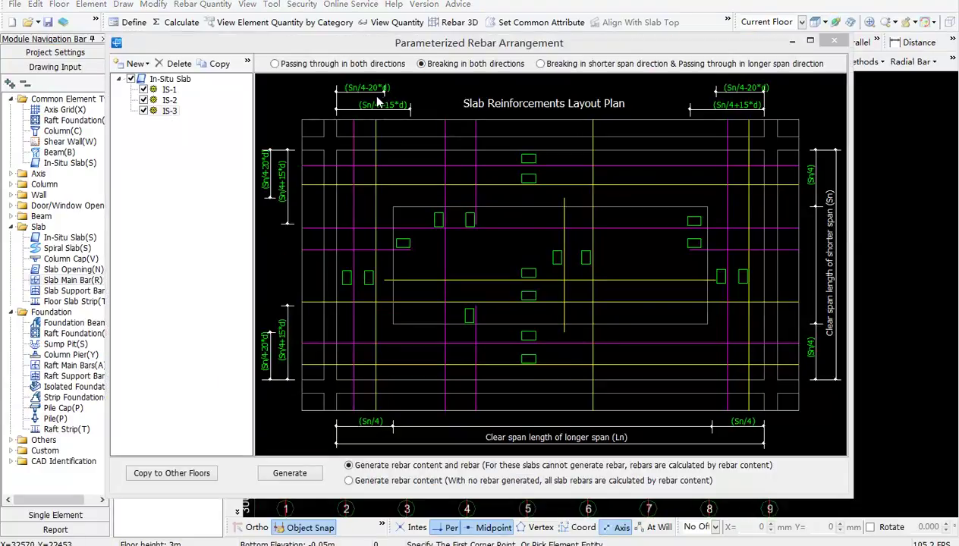
pyautogui.click(469, 218)
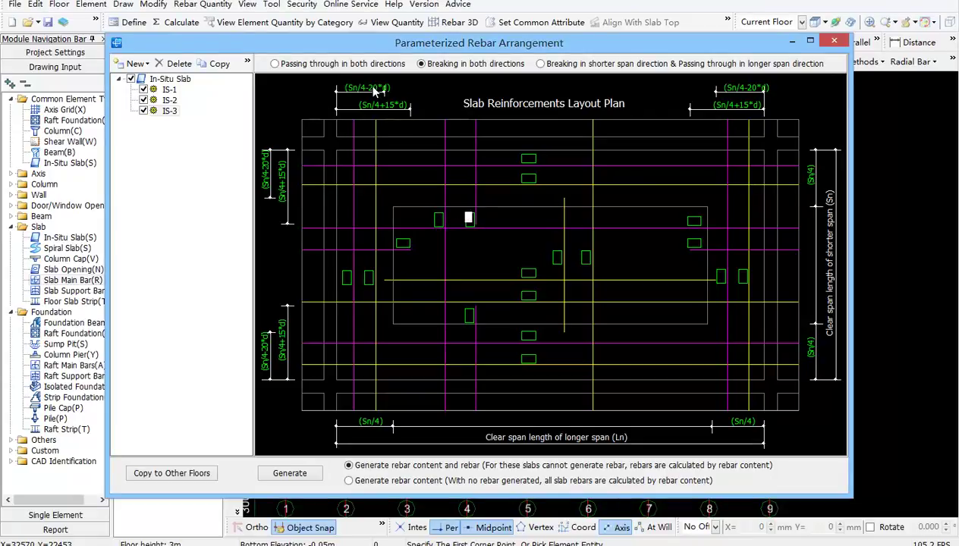
pyautogui.click(373, 90)
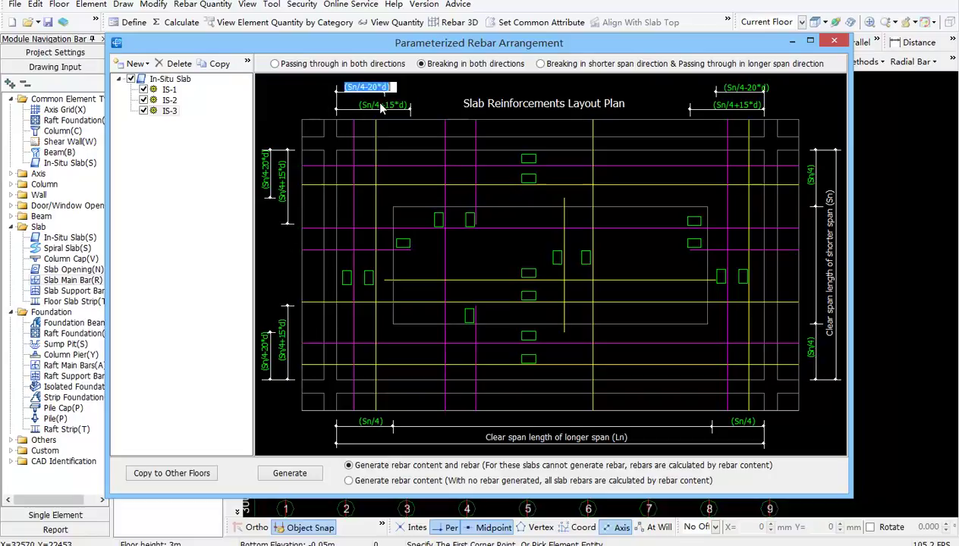
pyautogui.click(382, 105)
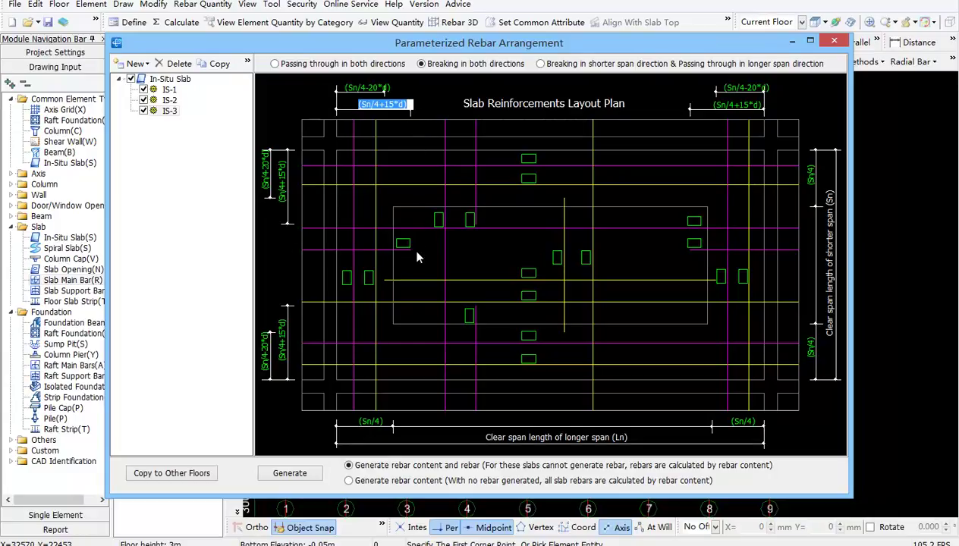
pyautogui.click(366, 87)
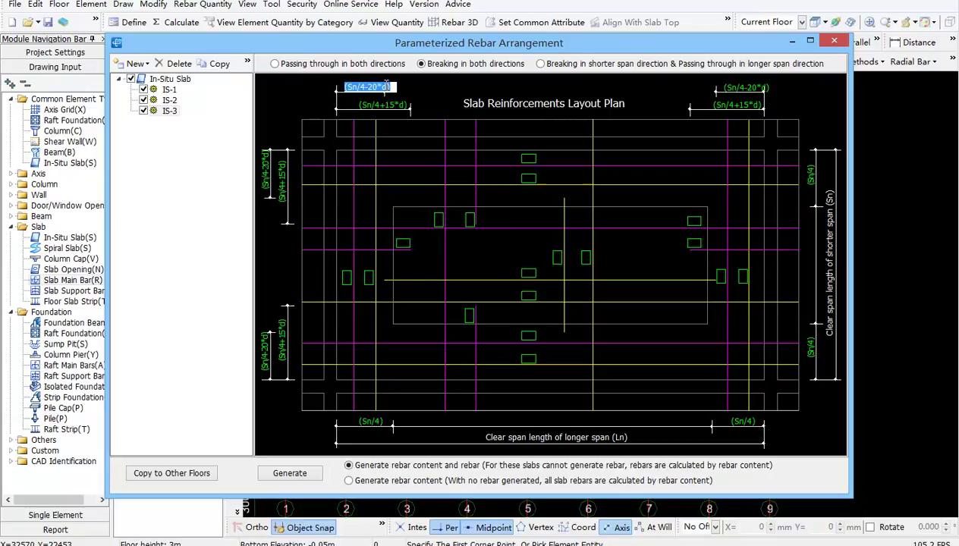
pyautogui.click(371, 423)
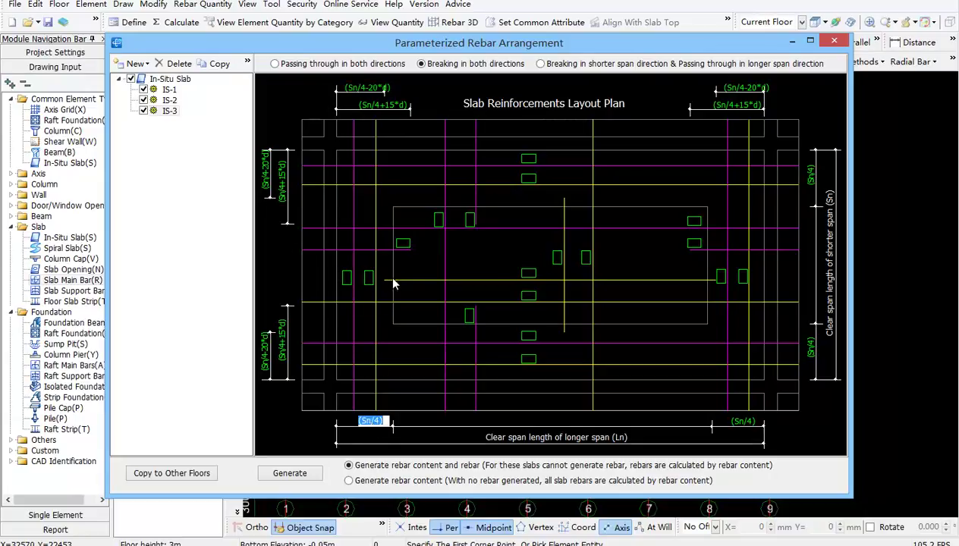
pyautogui.click(740, 423)
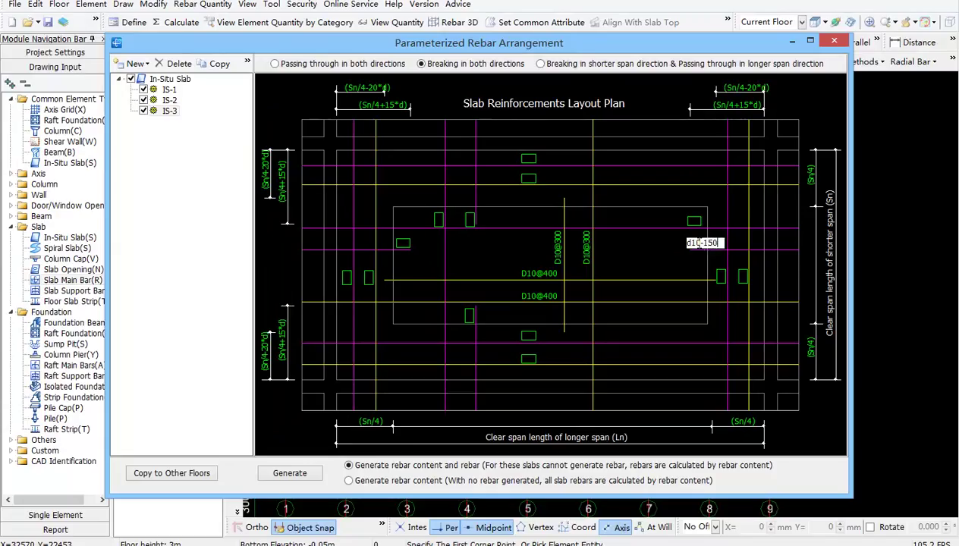
# Label the column-strip and top rebars D10@150, D10@225 and D10@300
pyautogui.click(469, 218)
pyautogui.write('d10@150')
pyautogui.press('Return')
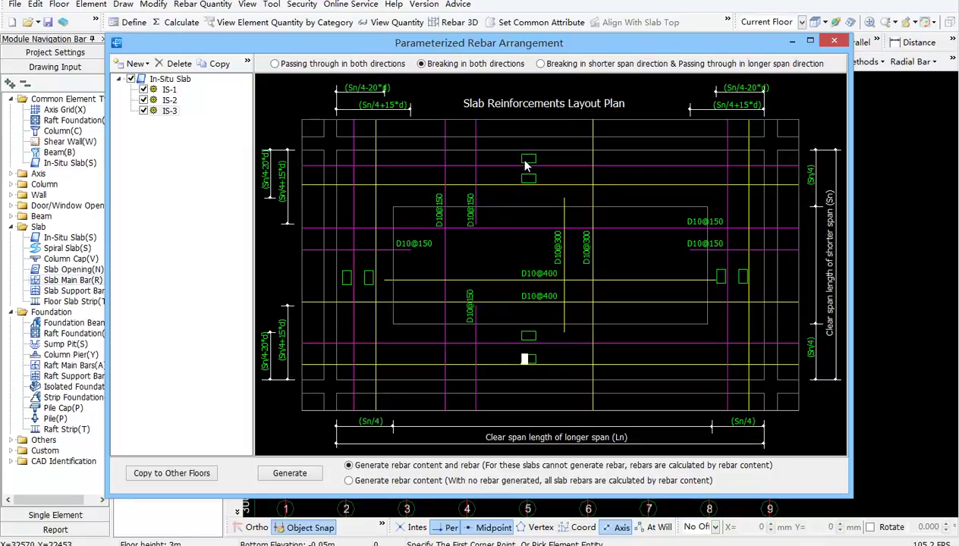
pyautogui.click(525, 158)
pyautogui.write('d10@225')
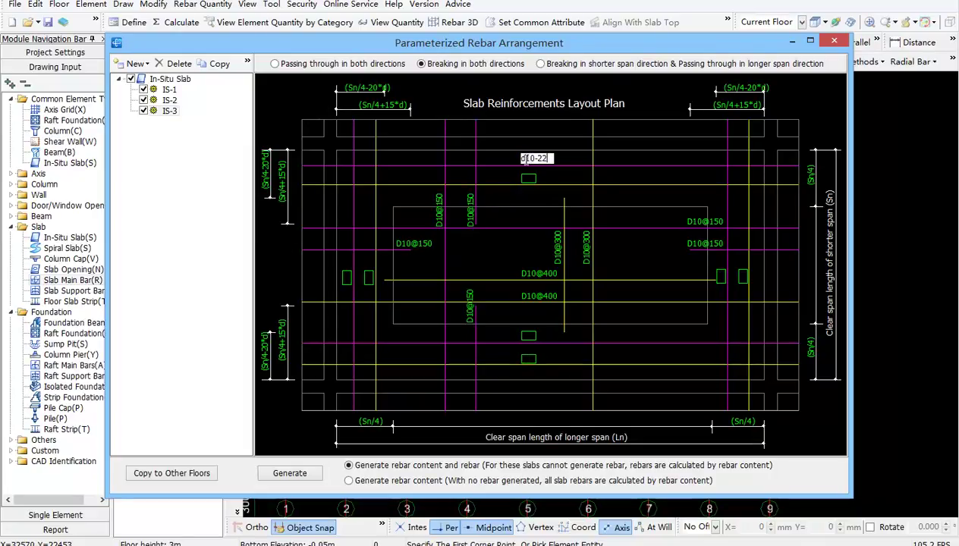
pyautogui.press('Return')
pyautogui.write('d10@300')
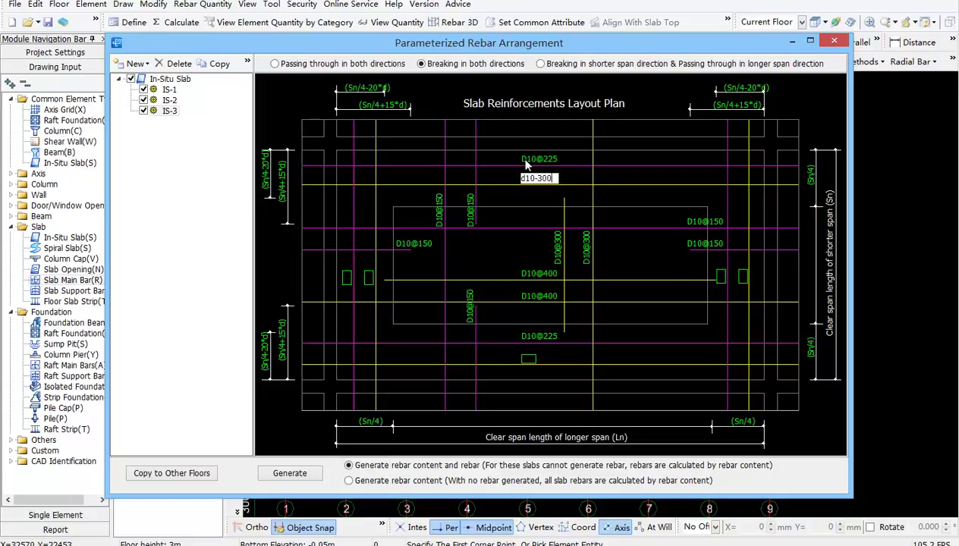
pyautogui.press('Return')
# Set the short-side rebars to D10@175 and D10@225, then generate the rebars
pyautogui.click(346, 278)
pyautogui.write('d10@175')
pyautogui.press('Return')
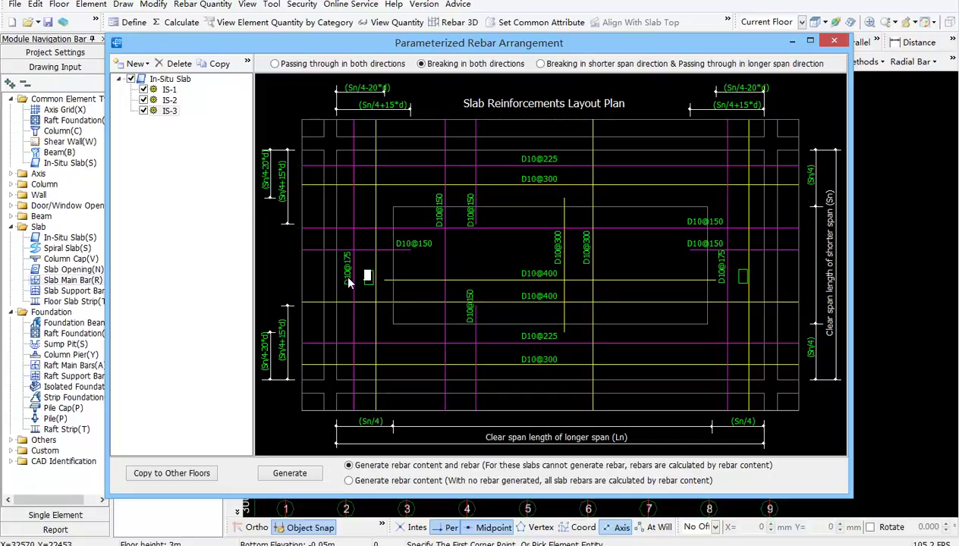
pyautogui.write('d10@225')
pyautogui.press('Return')
pyautogui.click(290, 472)
pyautogui.click(568, 278)
# Box-select the lower slabs and calculate their rebar with Calculate Selected Entity
pyautogui.click(258, 267)
pyautogui.click(753, 427)
pyautogui.rightClick(490, 334)
pyautogui.click(607, 513)
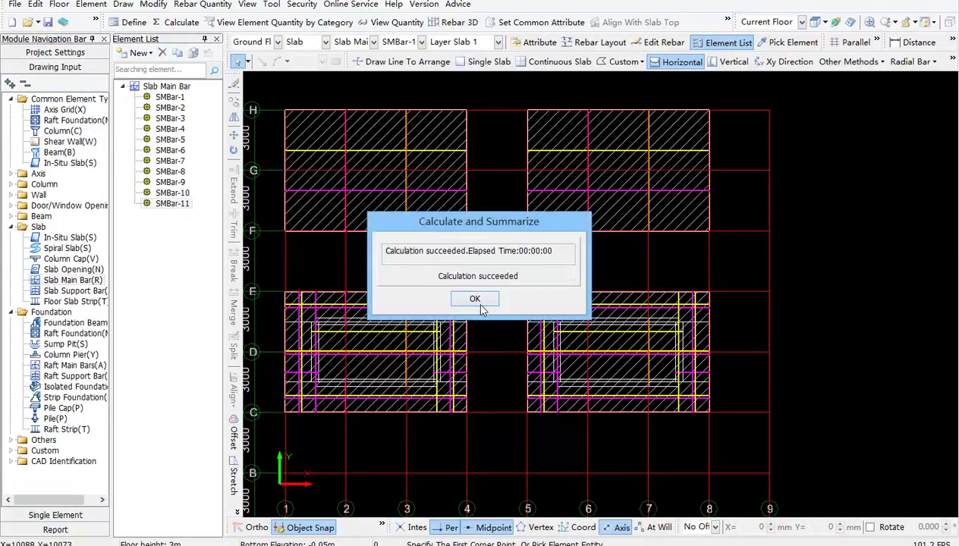
pyautogui.click(474, 300)
pyautogui.click(266, 271)
pyautogui.click(760, 432)
pyautogui.click(454, 22)
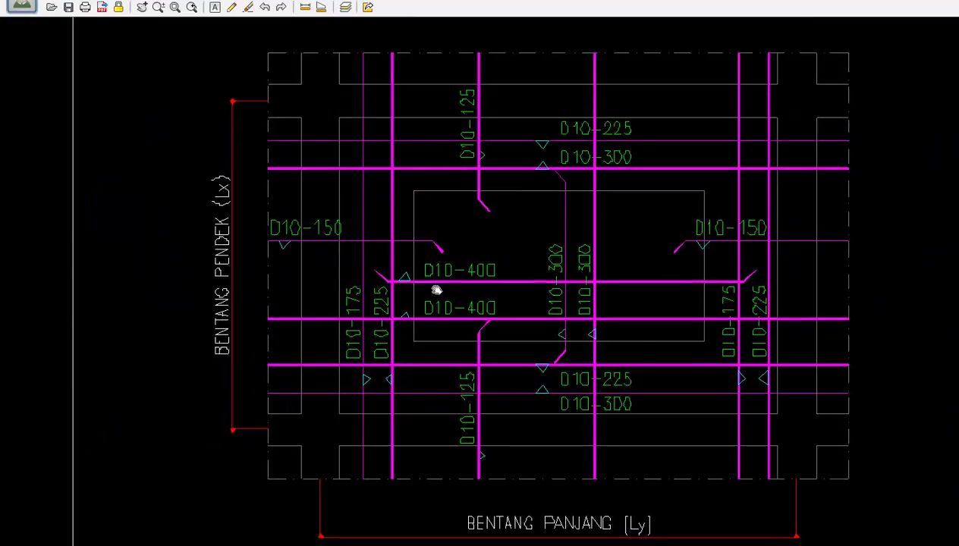
# Zoom the CAD viewer onto the S13F kitchen slab detail, then return to TRB's IS-2 arrangement
pyautogui.scroll(-3, 436, 291)
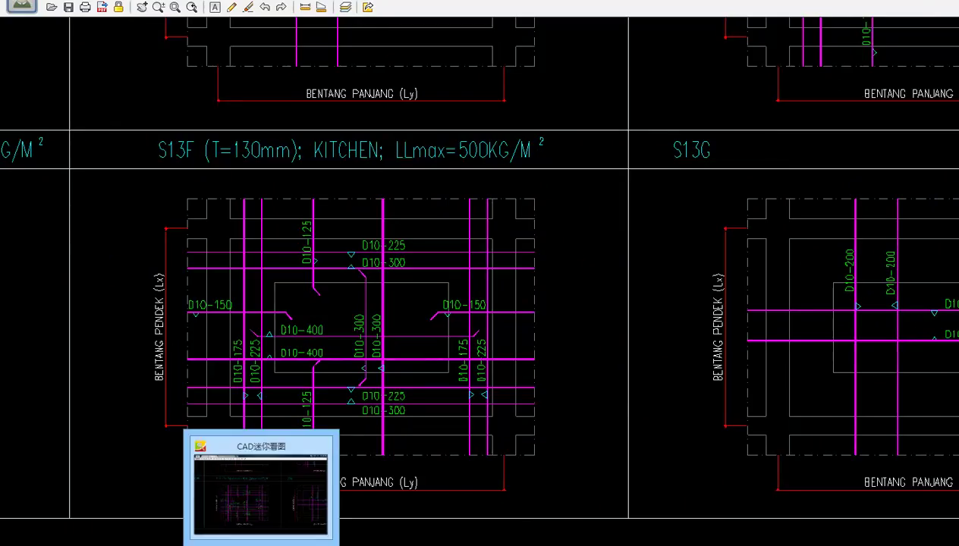
pyautogui.click(258, 545)
pyautogui.click(421, 64)
# Make IS-2 pass through both directions with spacings D10-100, D10-200, D10-300 and D10-400
pyautogui.click(326, 65)
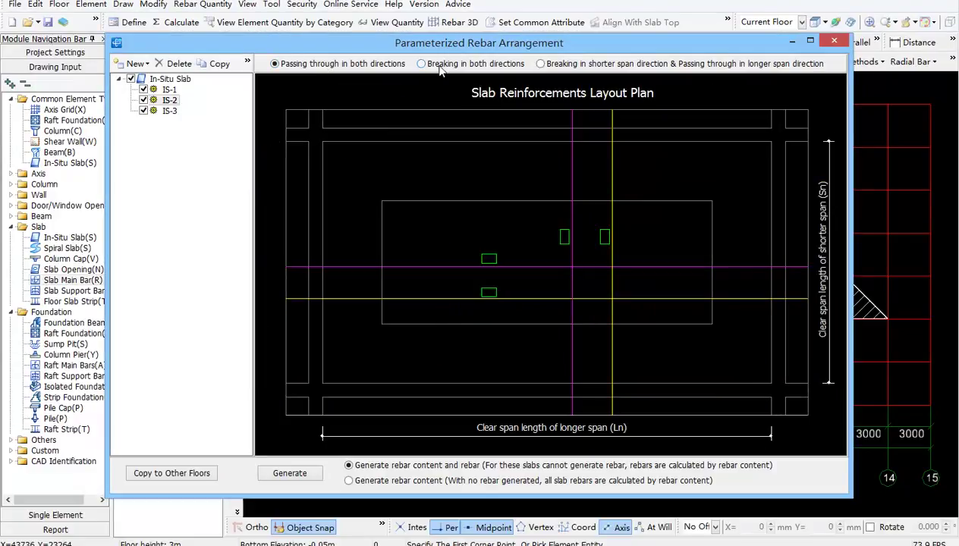
pyautogui.click(436, 67)
pyautogui.click(543, 64)
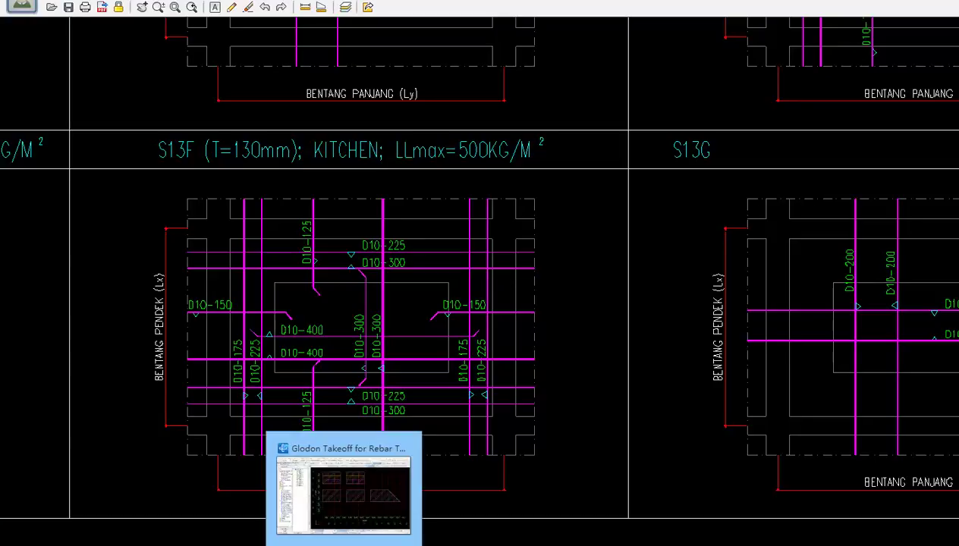
pyautogui.click(341, 497)
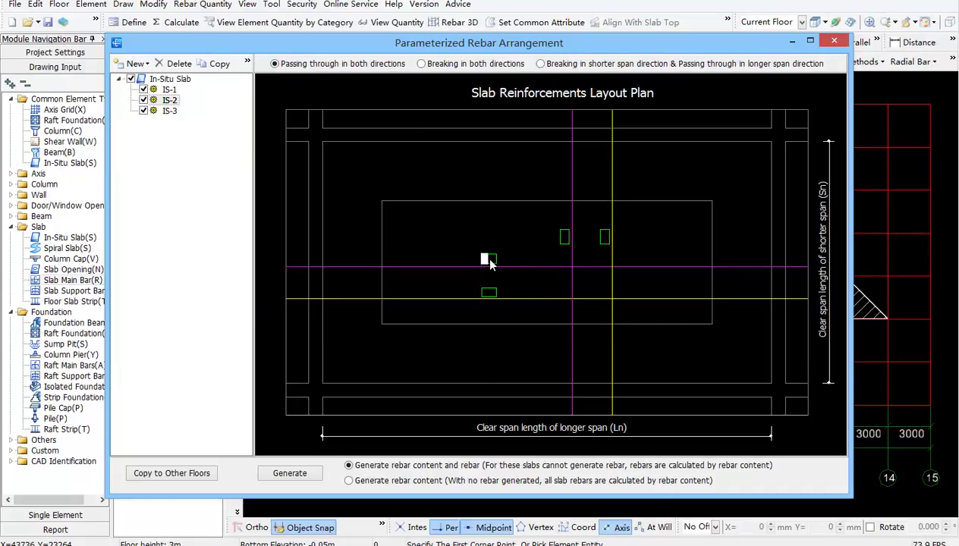
pyautogui.write('d10-100')
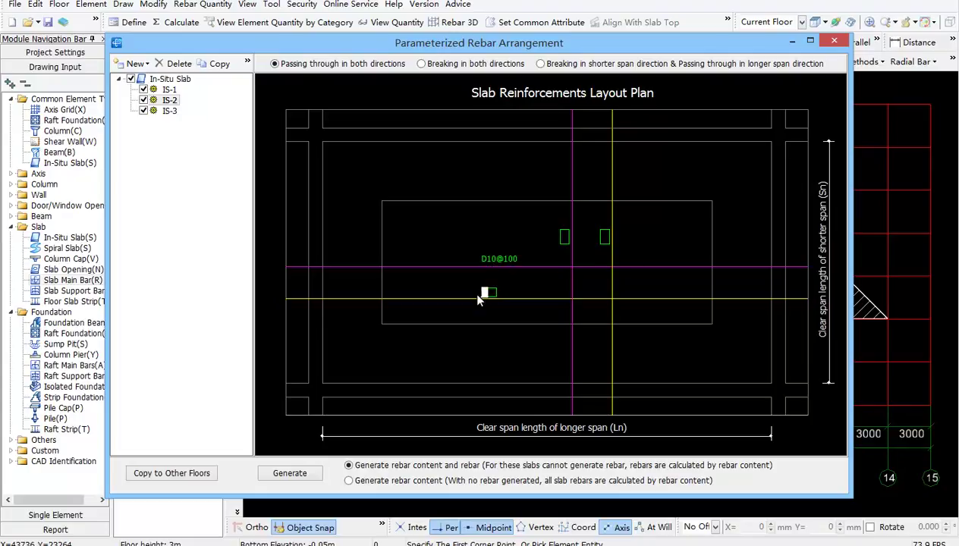
pyautogui.write('d10-200')
pyautogui.press('Return')
pyautogui.press('Return')
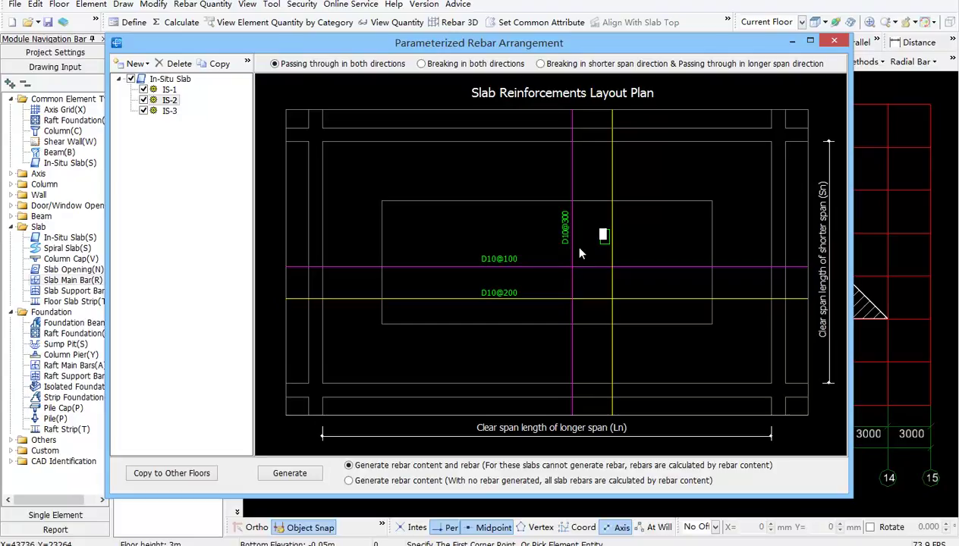
pyautogui.write('-400')
pyautogui.press('Return')
# Review the Sn/4+15*d and Sn/4-20*d break positions on the IS-2 and IS-3 layouts
pyautogui.click(422, 65)
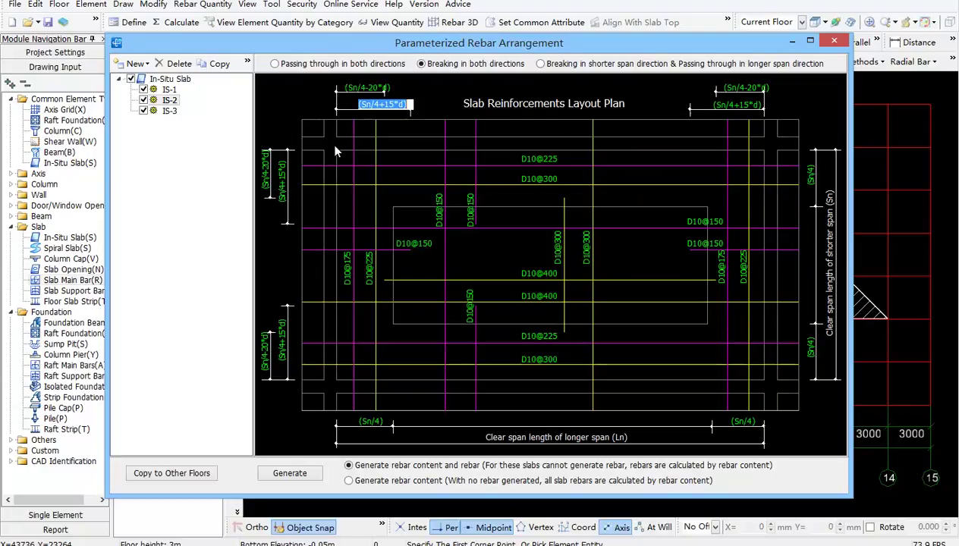
pyautogui.click(270, 179)
pyautogui.click(282, 187)
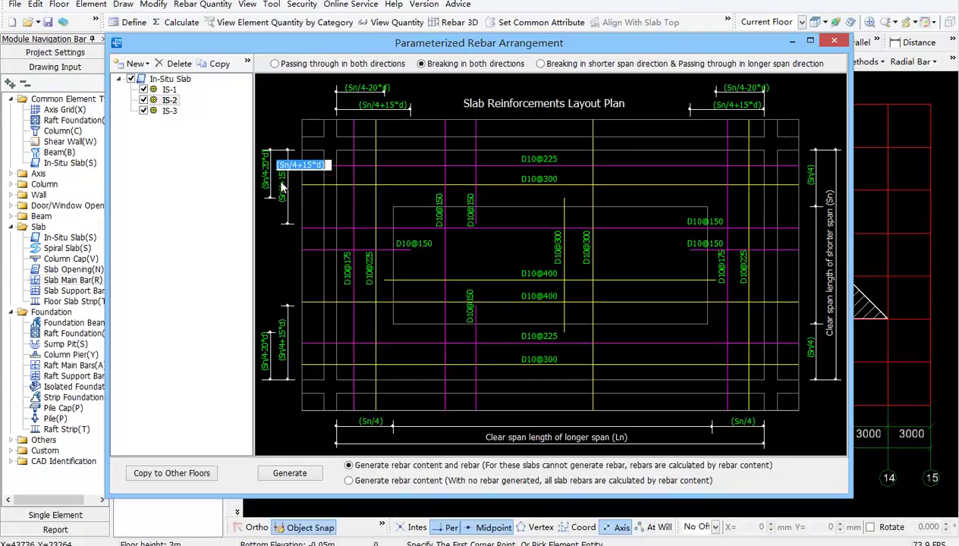
pyautogui.click(573, 68)
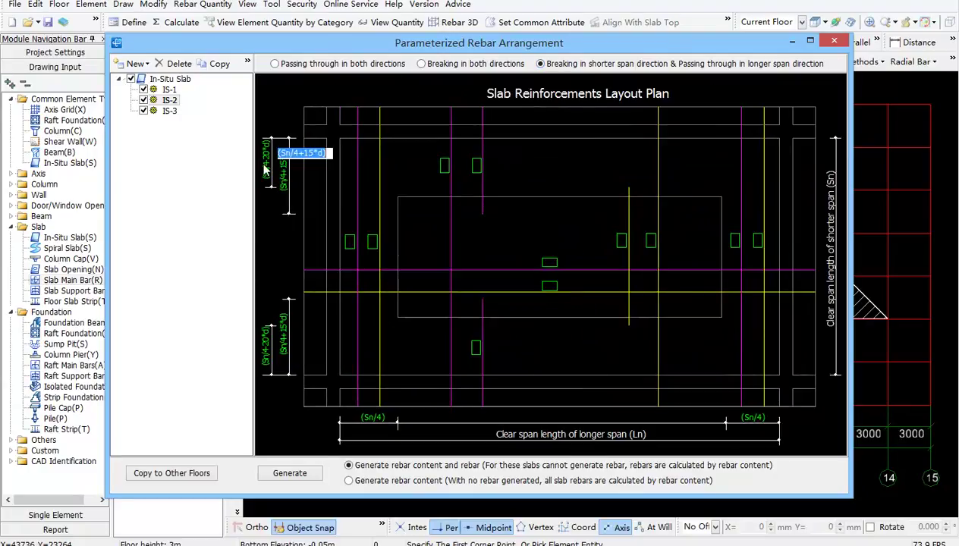
pyautogui.click(168, 111)
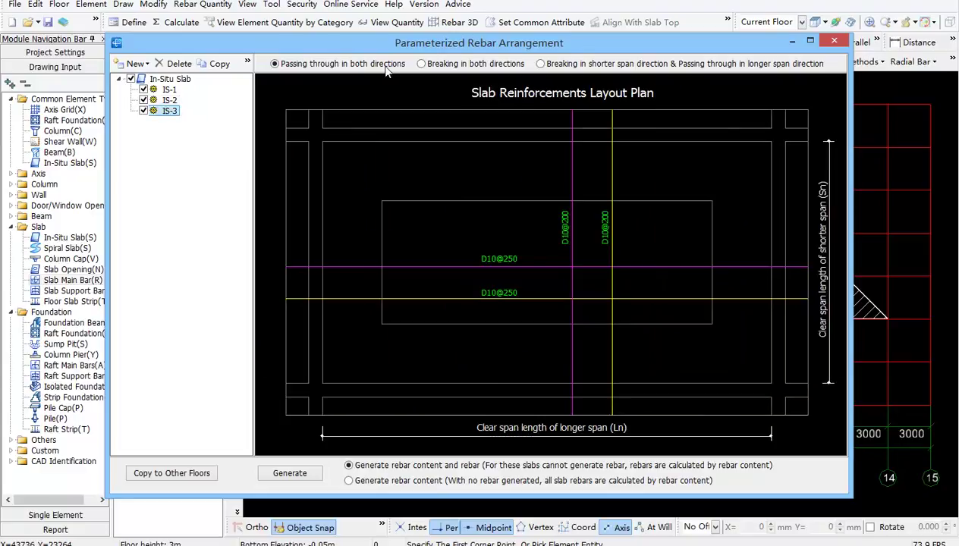
pyautogui.click(422, 63)
pyautogui.click(372, 106)
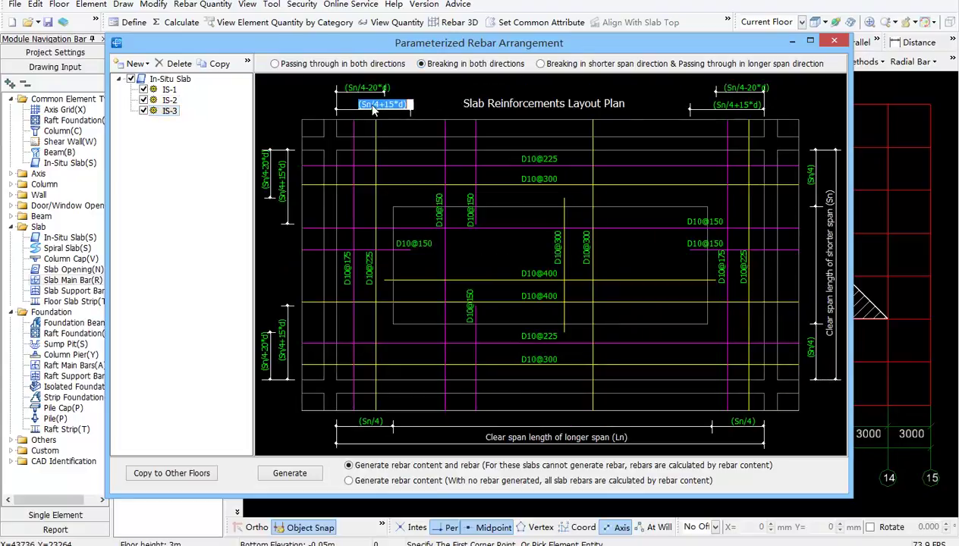
# Open the Slab calculation settings and check the column strip width Sn/4
pyautogui.click(834, 40)
pyautogui.click(74, 54)
pyautogui.click(61, 110)
pyautogui.click(419, 60)
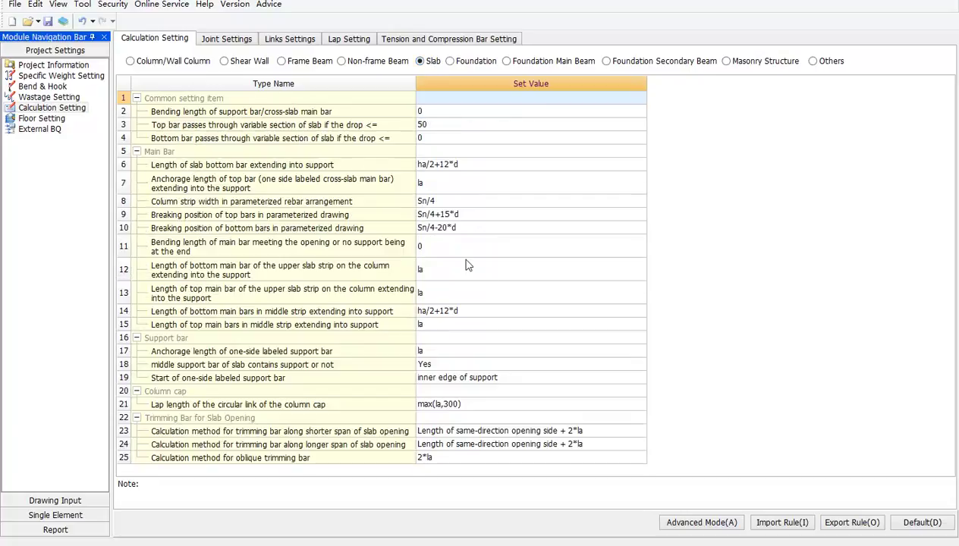
pyautogui.click(434, 201)
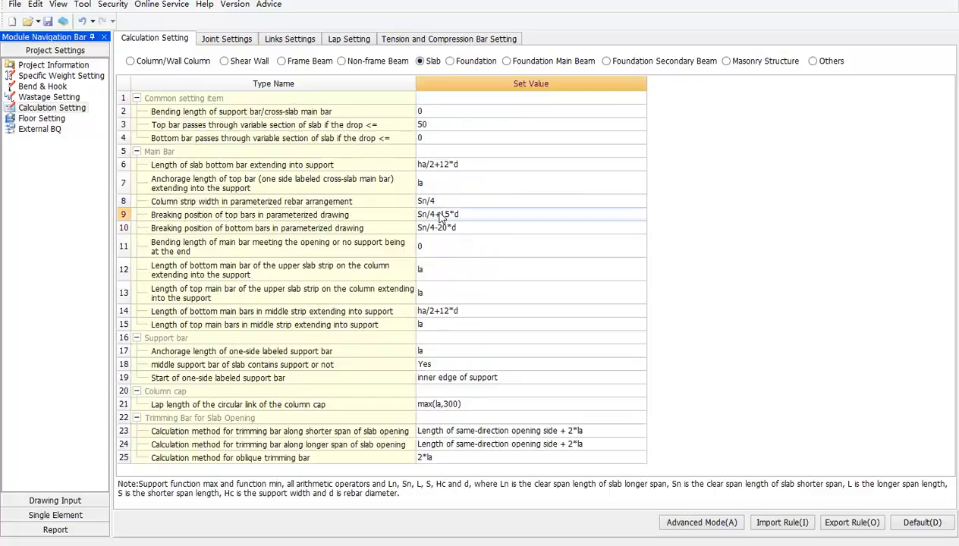